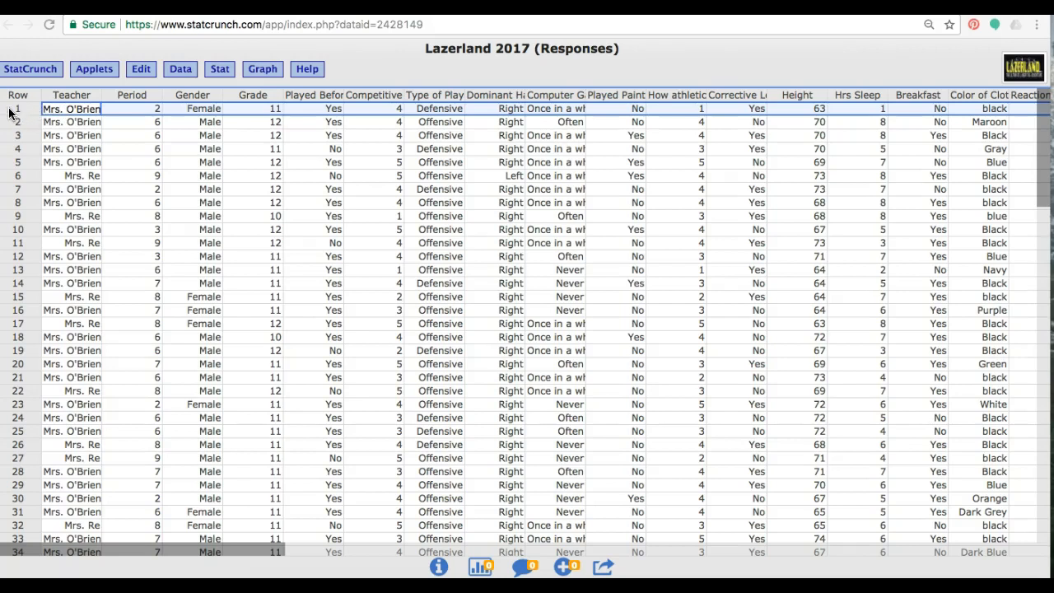
Create a new blank data table, compare it with the Lazerland 2017 (Responses) table, and select its var1 column heading.
{"action": "left_click", "coordinate": [38, 71]}
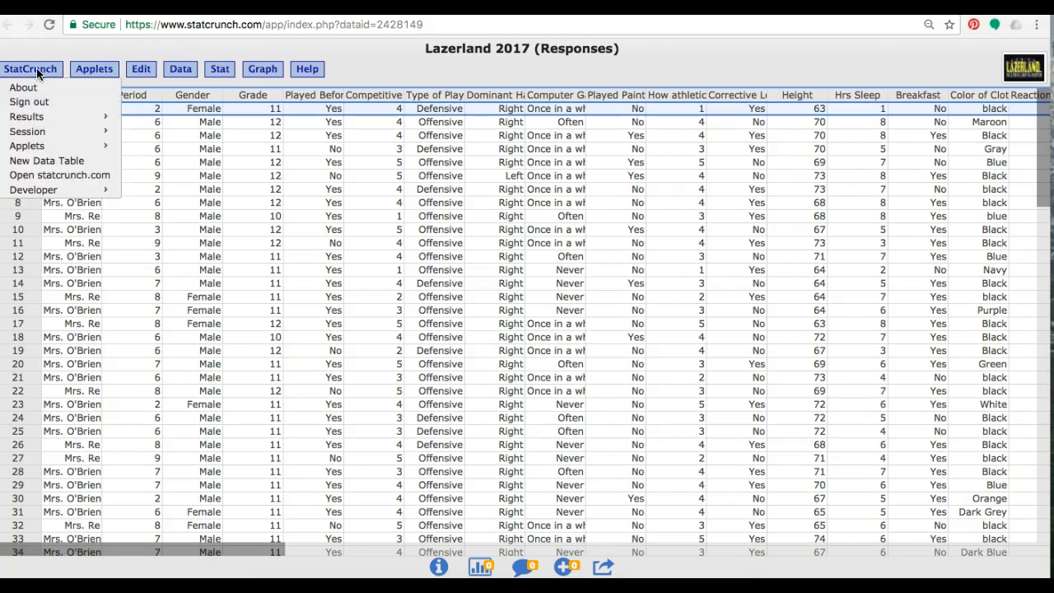
{"action": "left_click", "coordinate": [38, 165]}
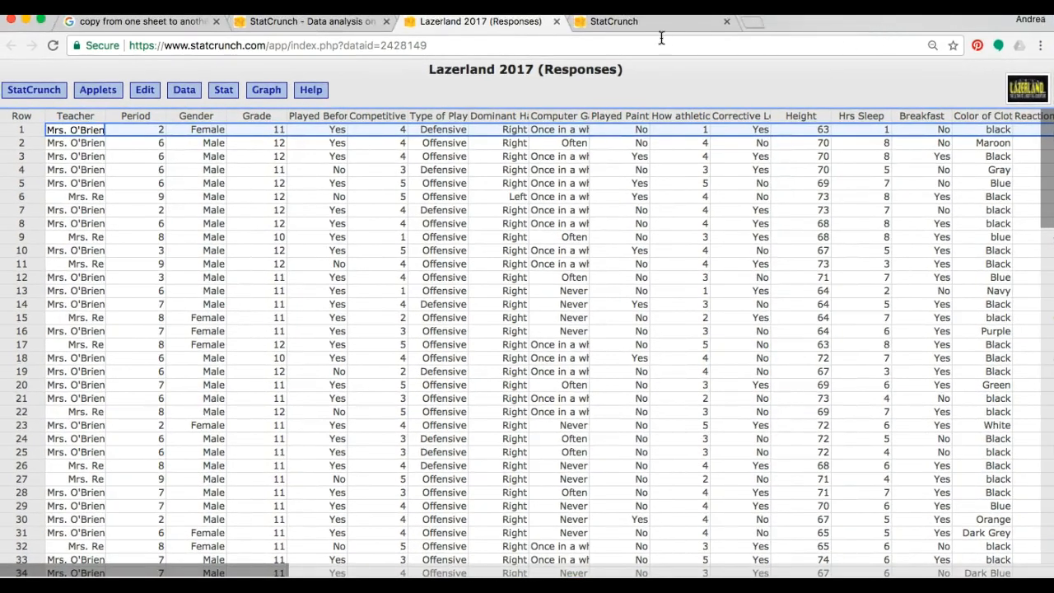
{"action": "left_click", "coordinate": [623, 23]}
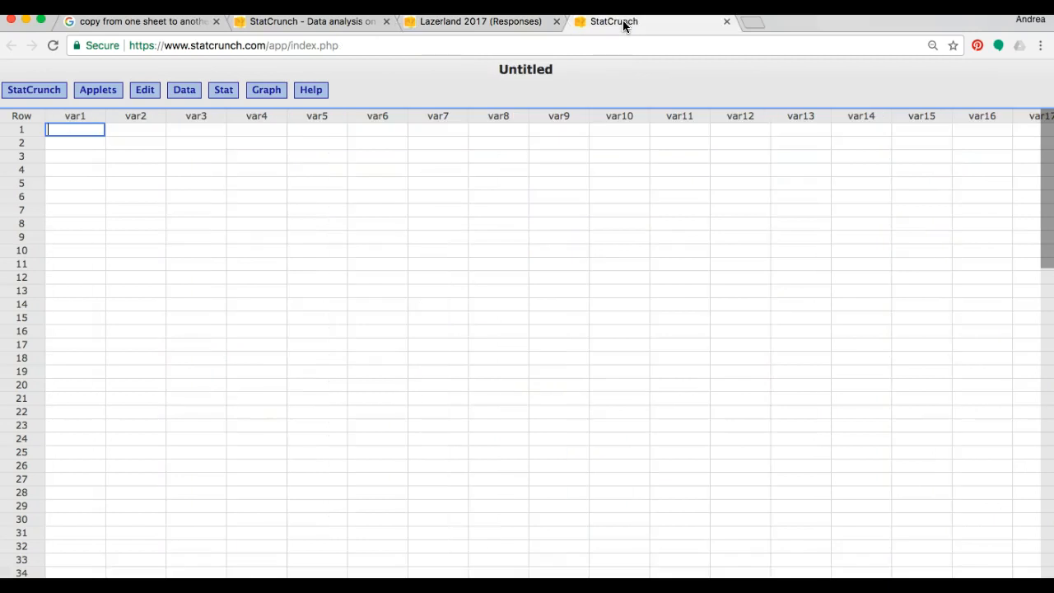
{"action": "left_click", "coordinate": [528, 29]}
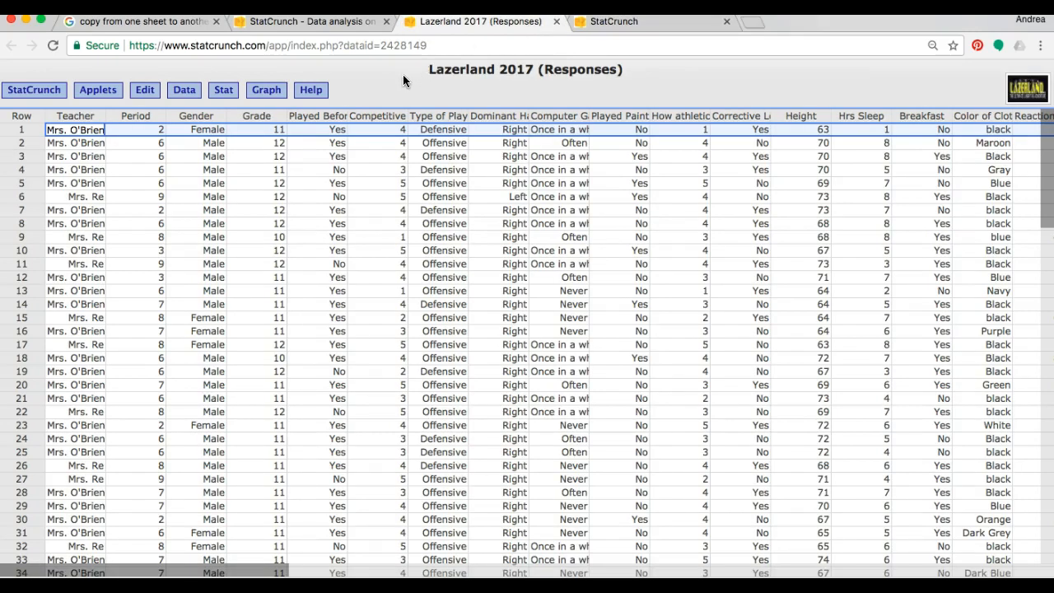
{"action": "left_click", "coordinate": [637, 24]}
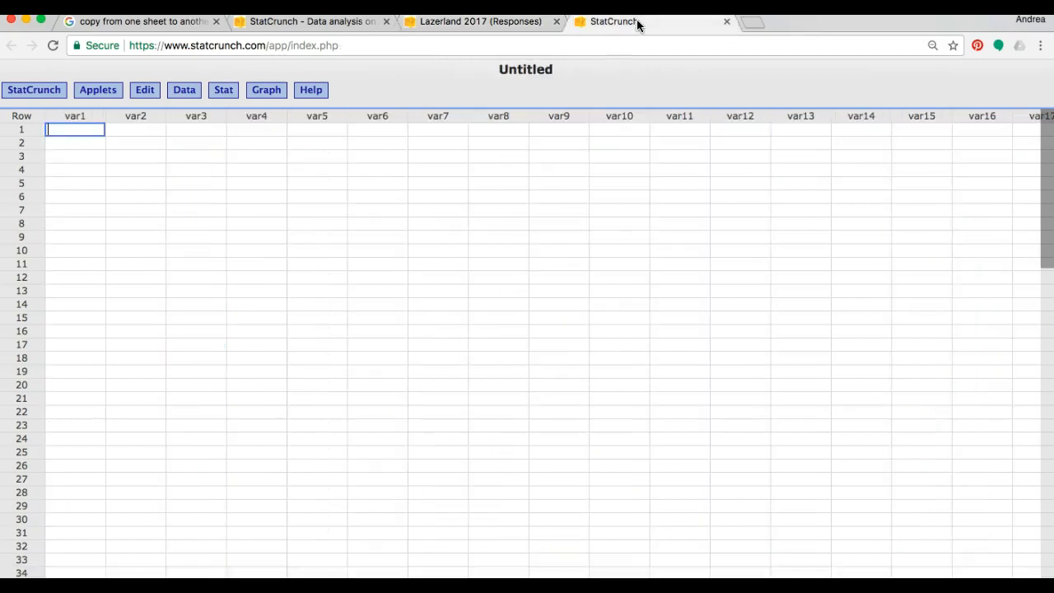
{"action": "left_click", "coordinate": [79, 117]}
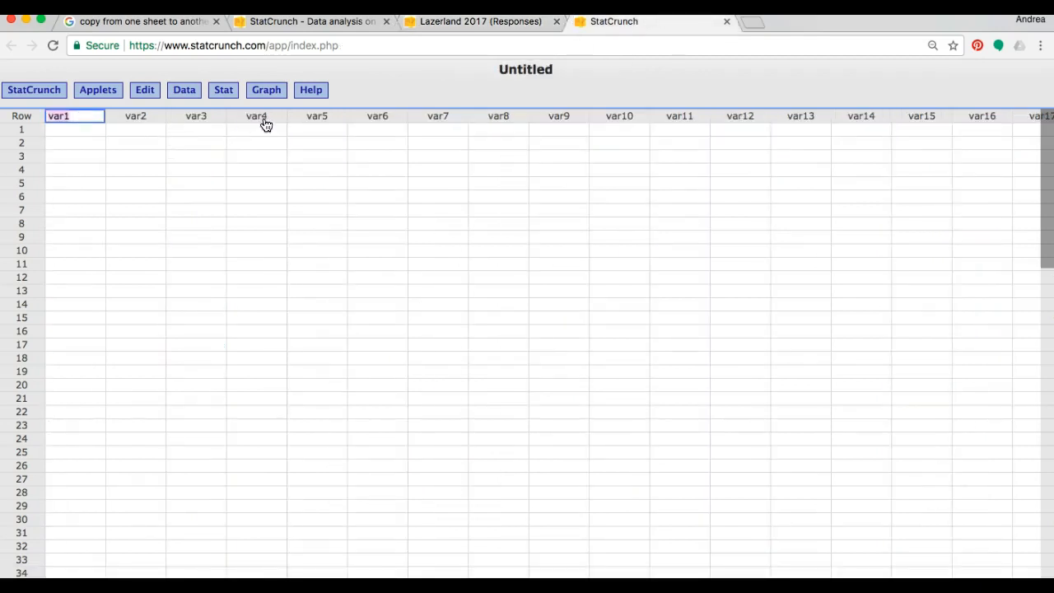
Copy all column headings, Teacher through the last Bowl column, from Lazerland 2017 (Responses) into the new table's headings and return to the source table.
{"action": "left_click", "coordinate": [486, 20]}
{"action": "left_click", "coordinate": [416, 184]}
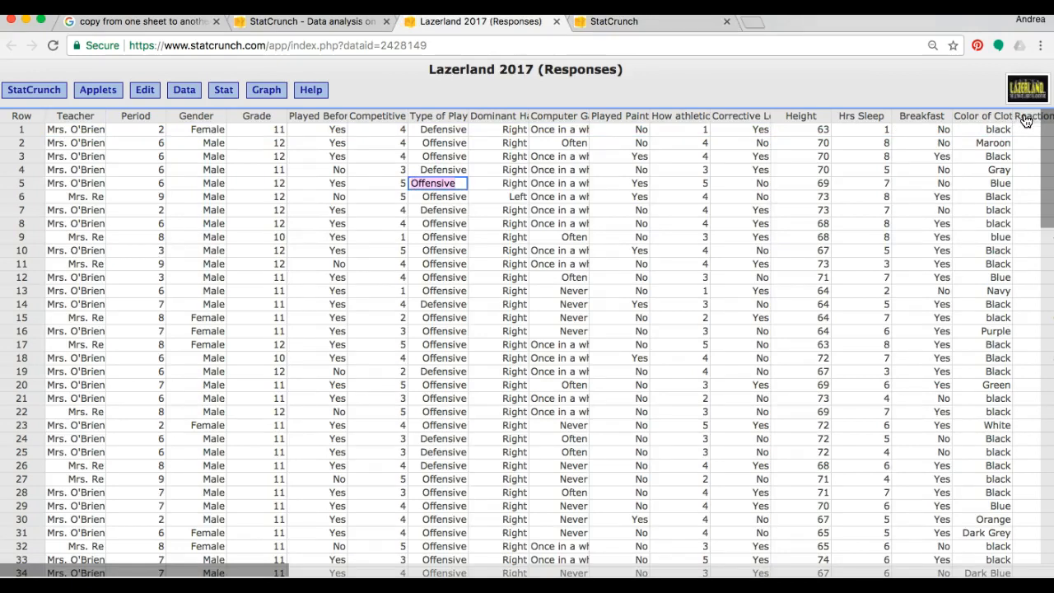
{"action": "left_click", "coordinate": [1041, 46]}
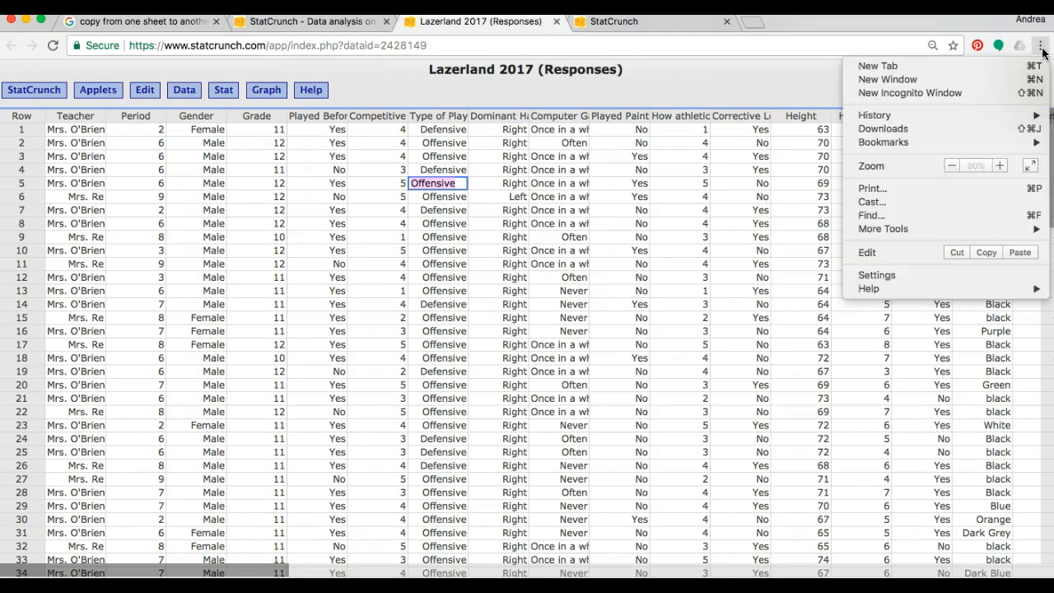
{"action": "left_click", "coordinate": [951, 165]}
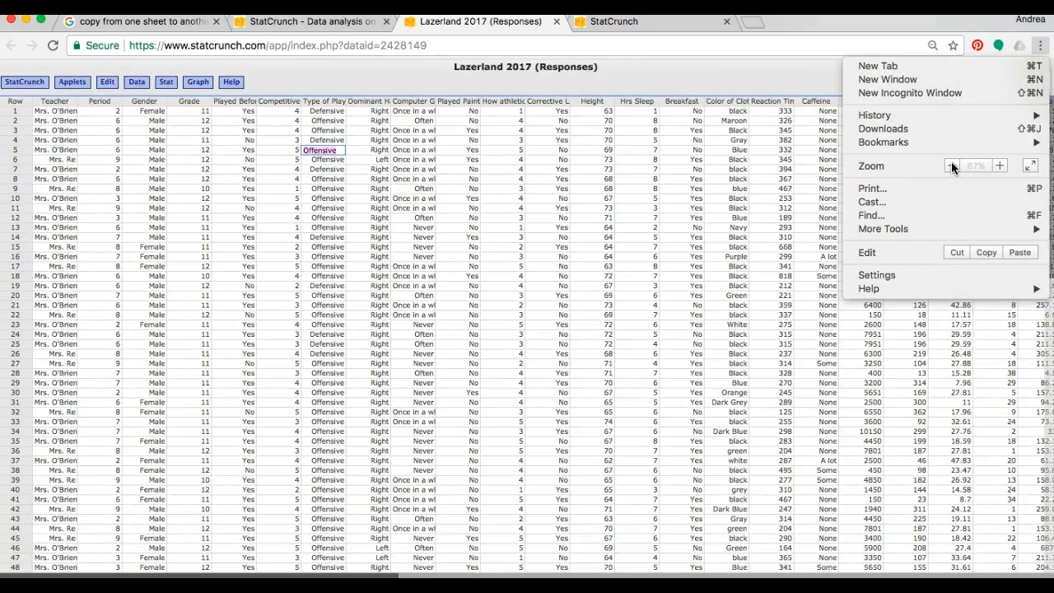
{"action": "left_click", "coordinate": [951, 166]}
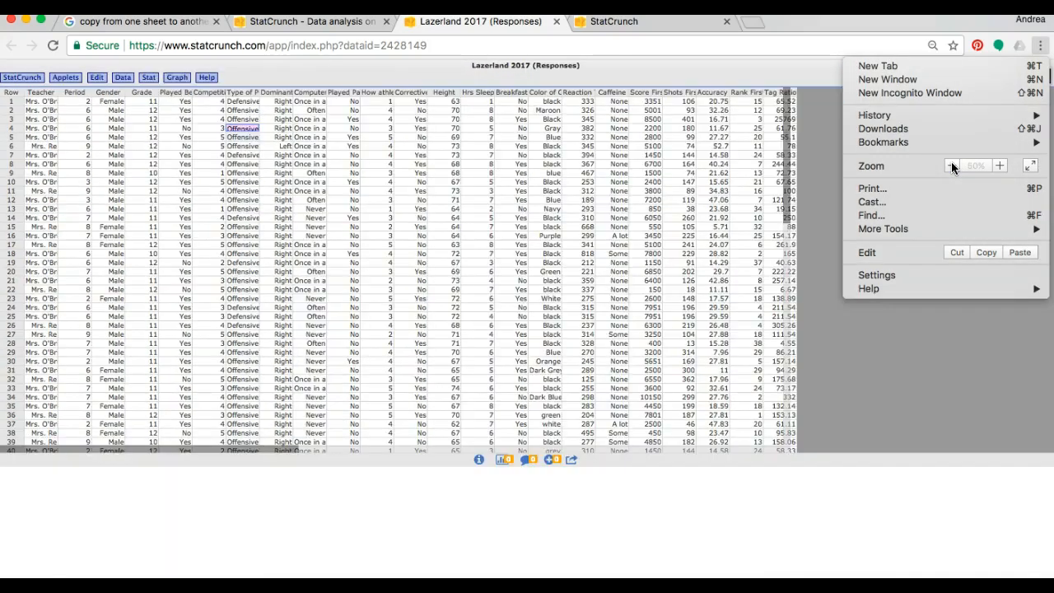
{"action": "left_click", "coordinate": [952, 165]}
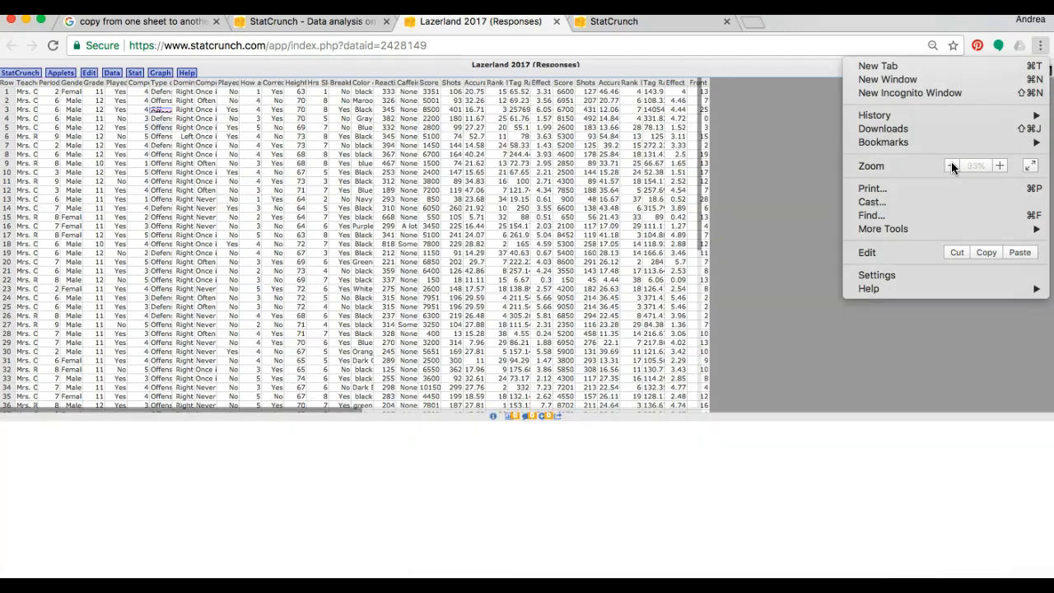
{"action": "left_click", "coordinate": [951, 165]}
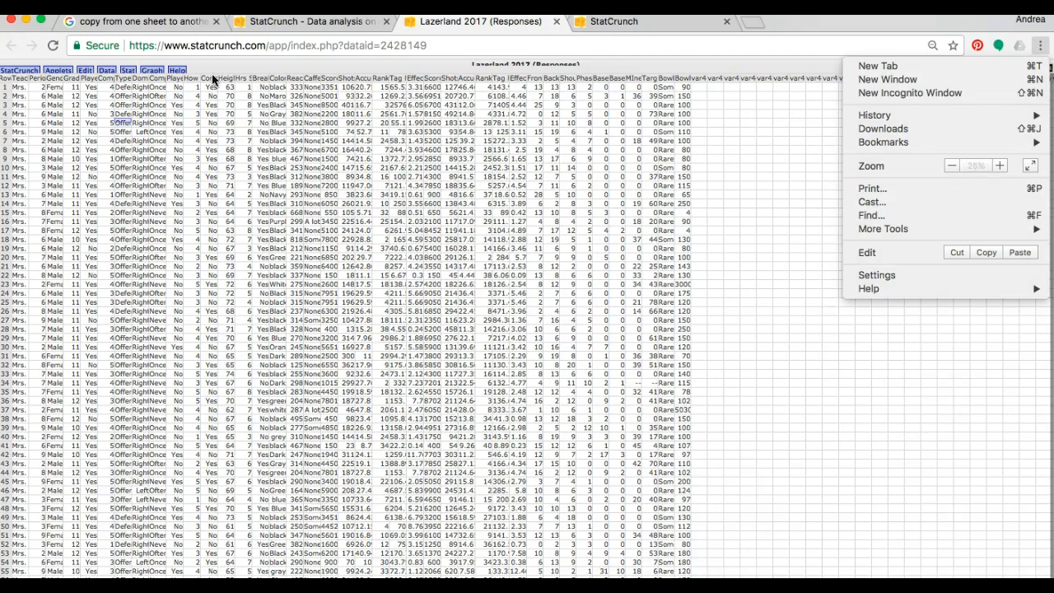
{"action": "left_click", "coordinate": [23, 82]}
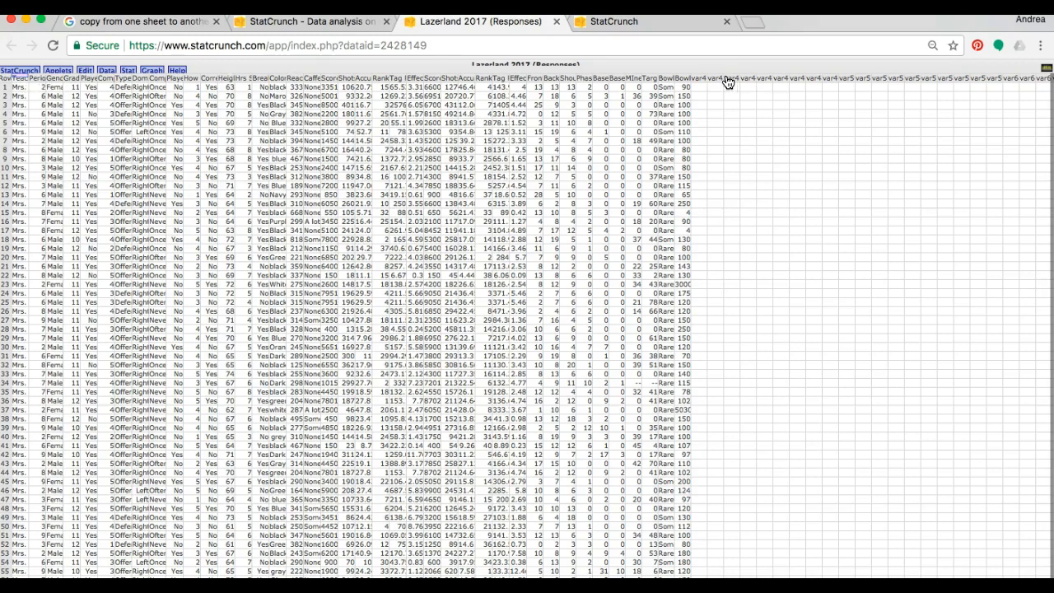
{"action": "left_click", "coordinate": [684, 81], "text": "shift"}
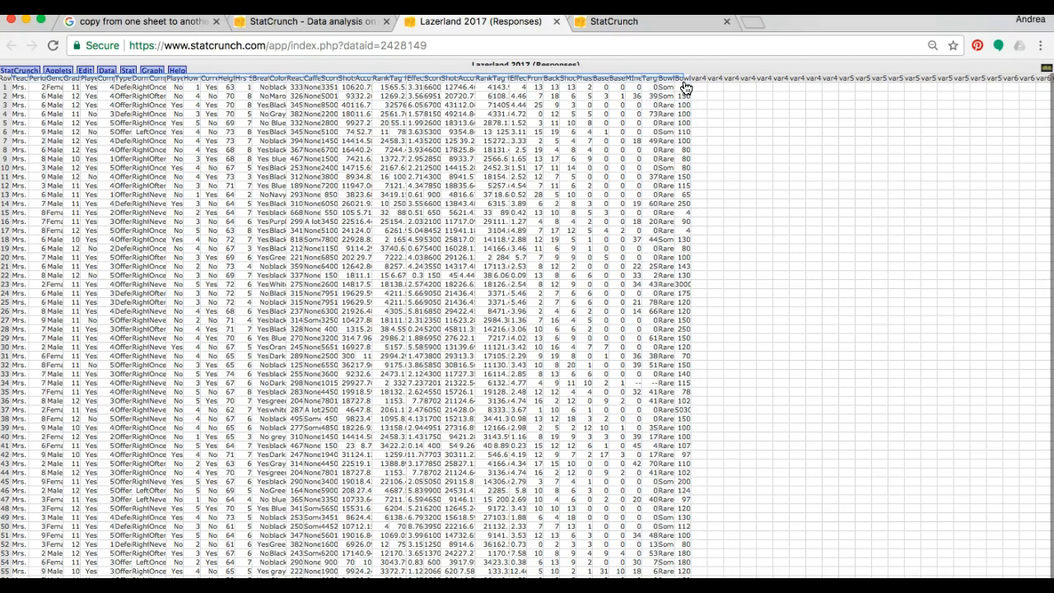
{"action": "left_click", "coordinate": [663, 29]}
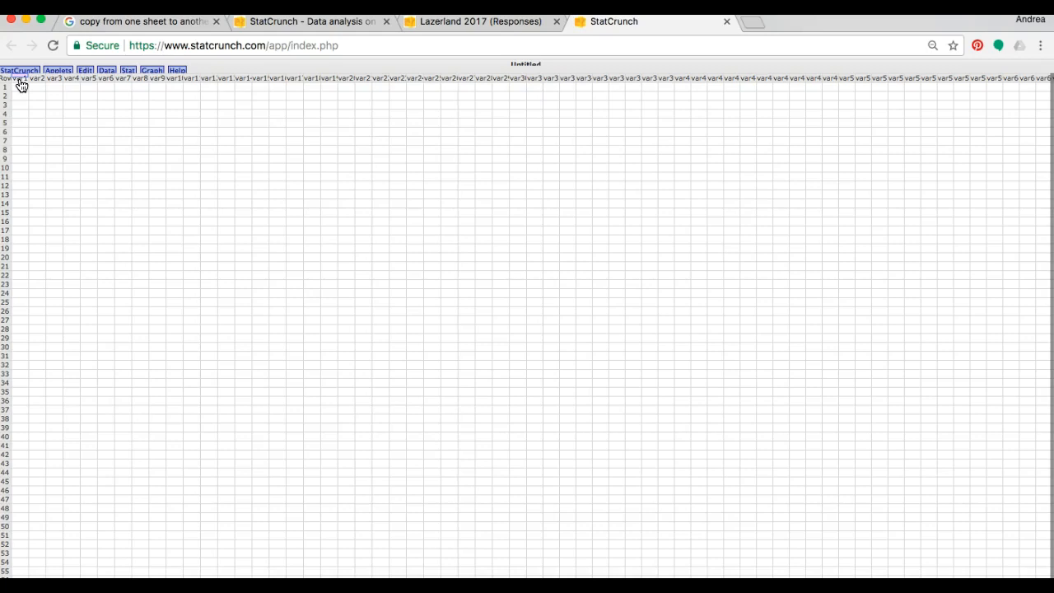
{"action": "key", "text": "super+v"}
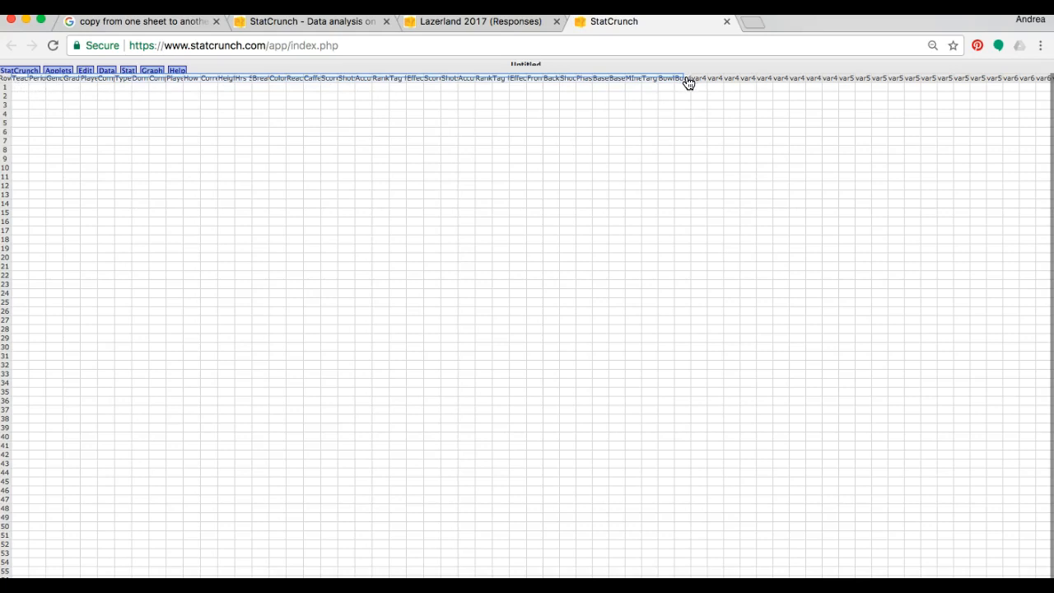
{"action": "left_click", "coordinate": [527, 27]}
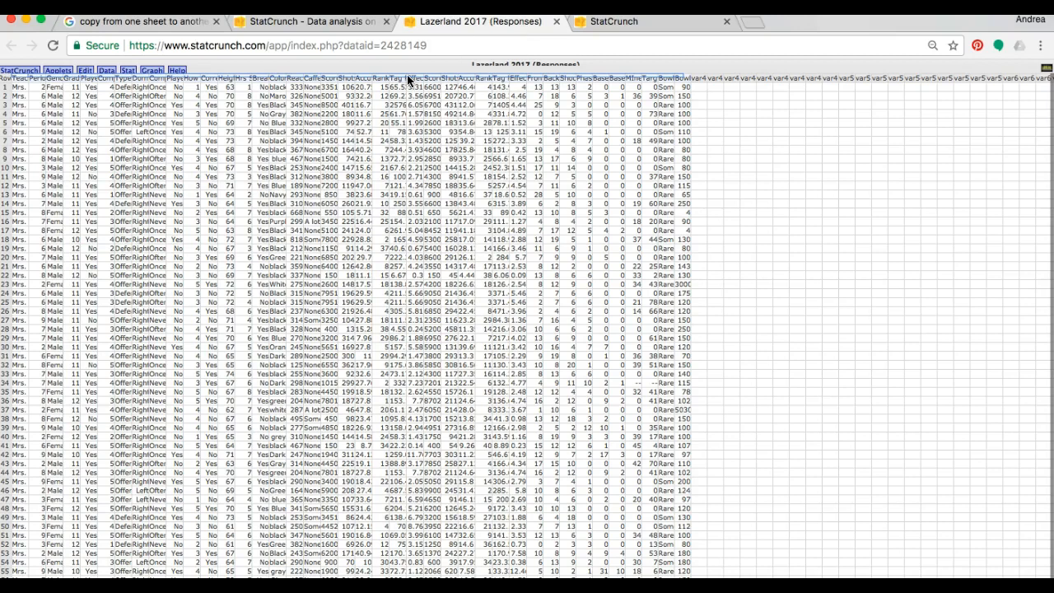
{"action": "left_click", "coordinate": [4, 115]}
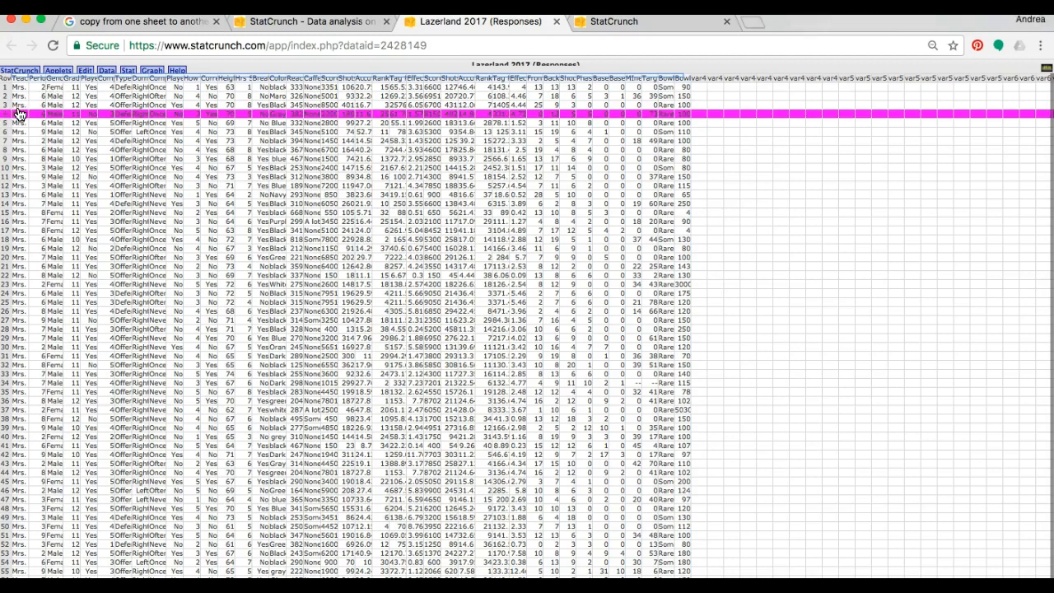
{"action": "left_click", "coordinate": [91, 117]}
{"action": "left_click", "coordinate": [748, 153]}
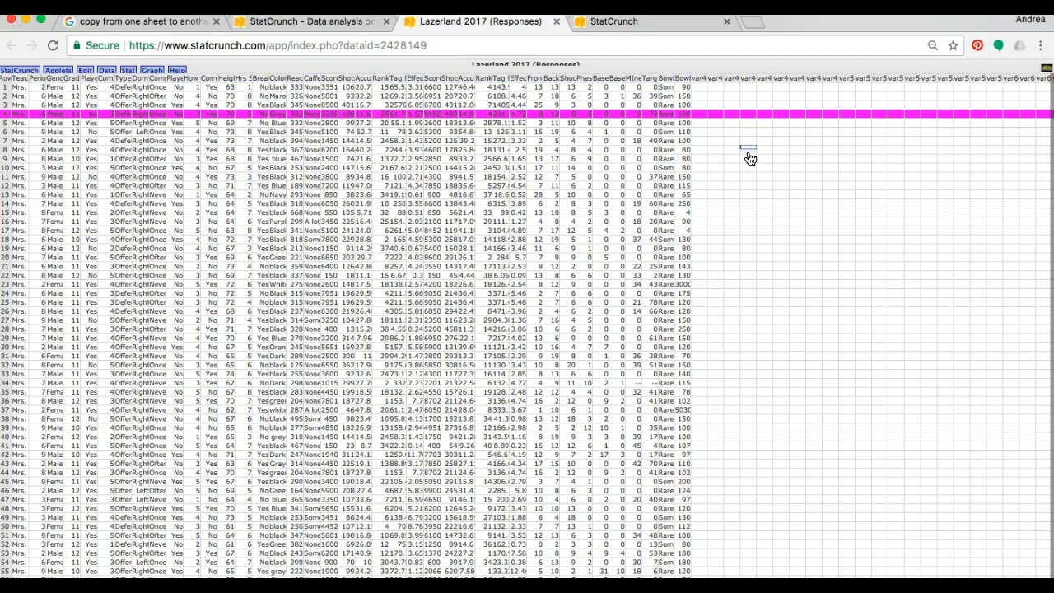
{"action": "left_click", "coordinate": [5, 116]}
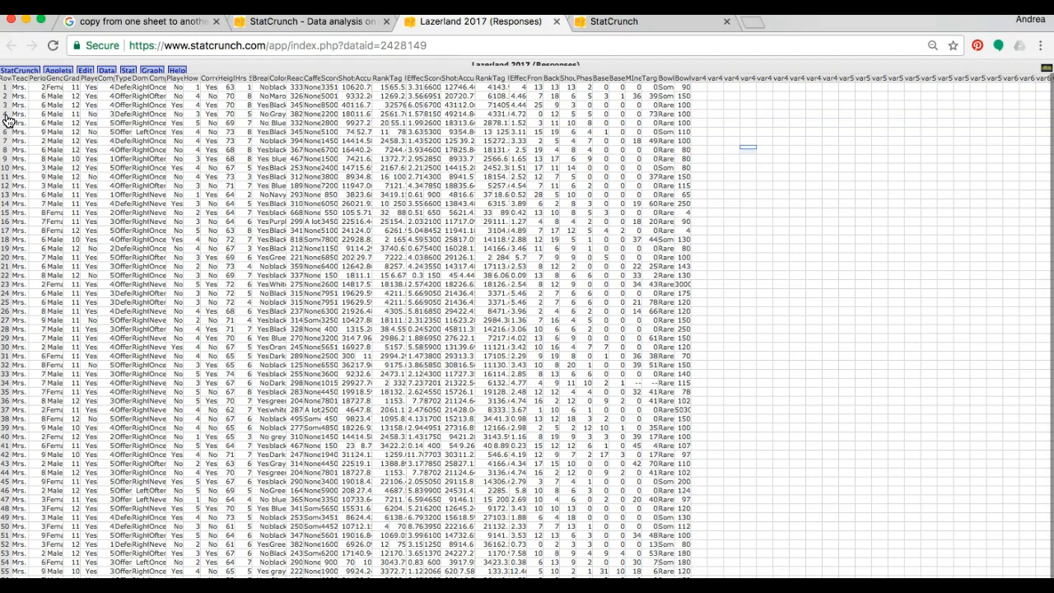
{"action": "left_click", "coordinate": [6, 116]}
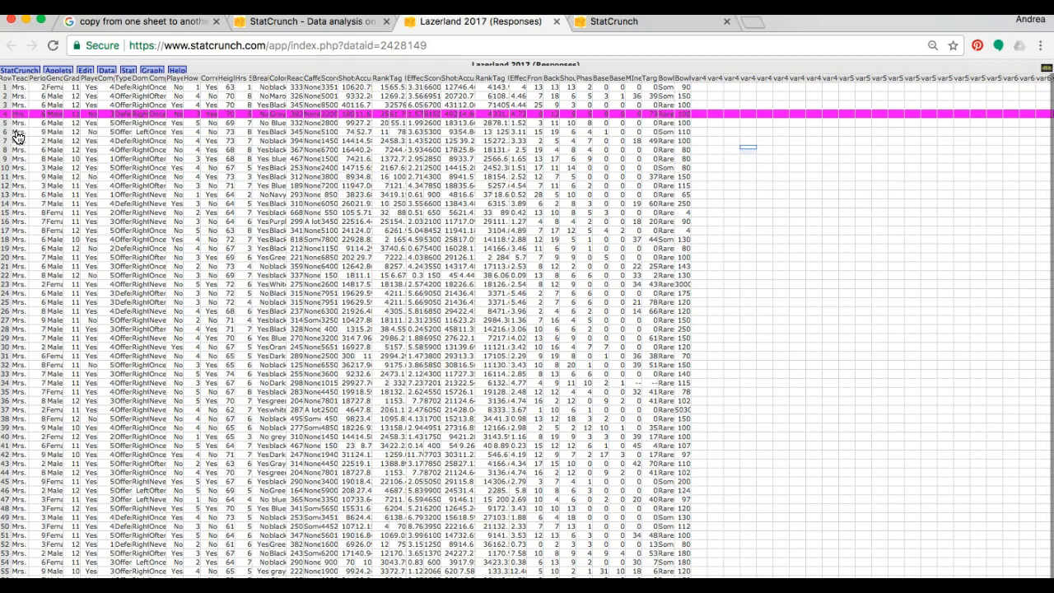
{"action": "left_click", "coordinate": [6, 117]}
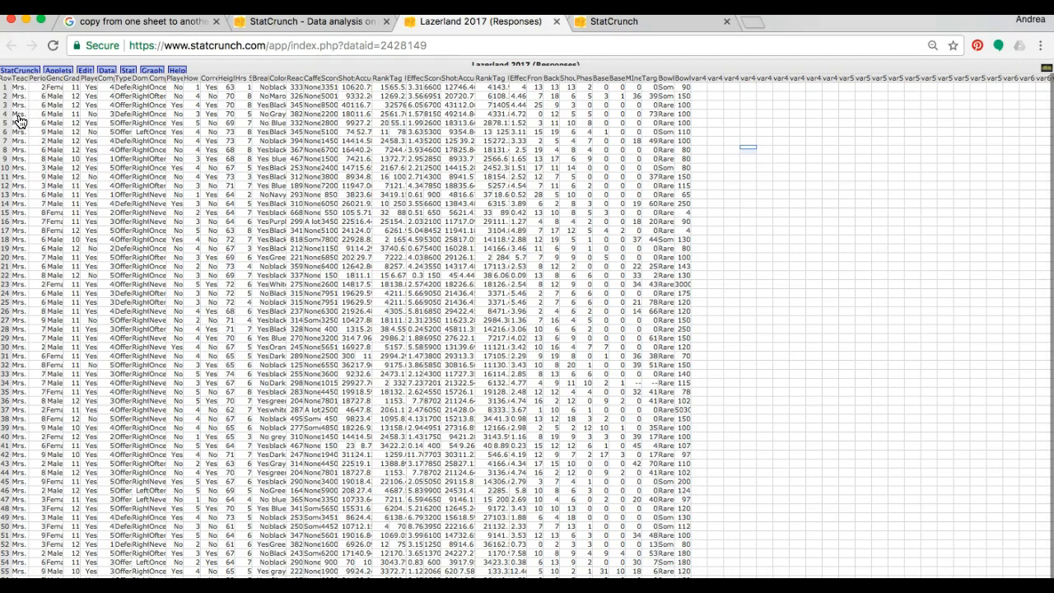
Copy all row 4 cells, Teacher through the last Bowl column, from the Lazerland table into row 1 of the new table.
{"action": "left_click", "coordinate": [19, 115]}
{"action": "left_click", "coordinate": [686, 116], "text": "shift"}
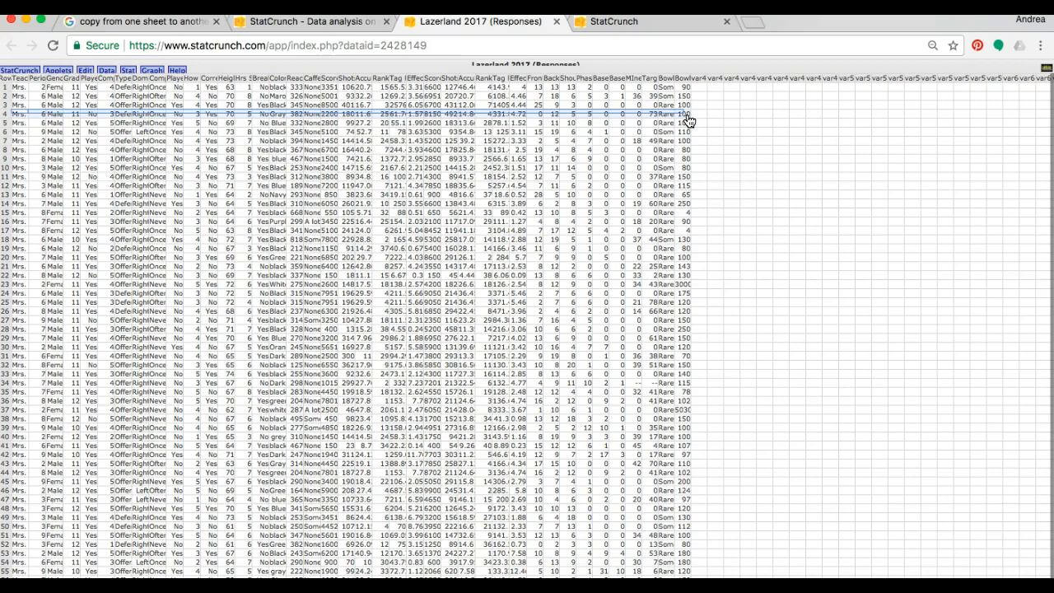
{"action": "left_click", "coordinate": [653, 26]}
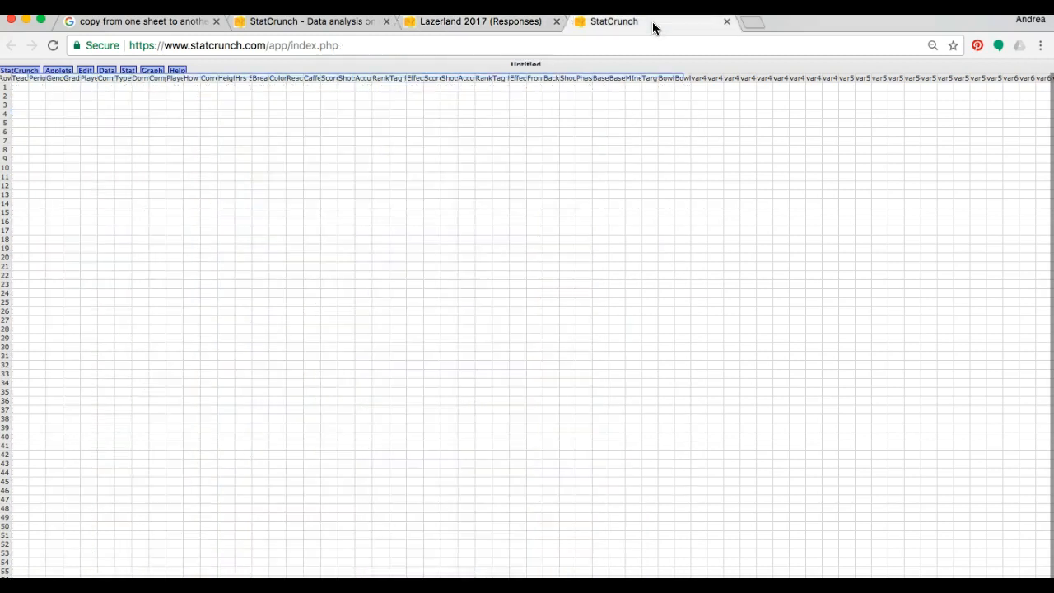
{"action": "left_click", "coordinate": [18, 89]}
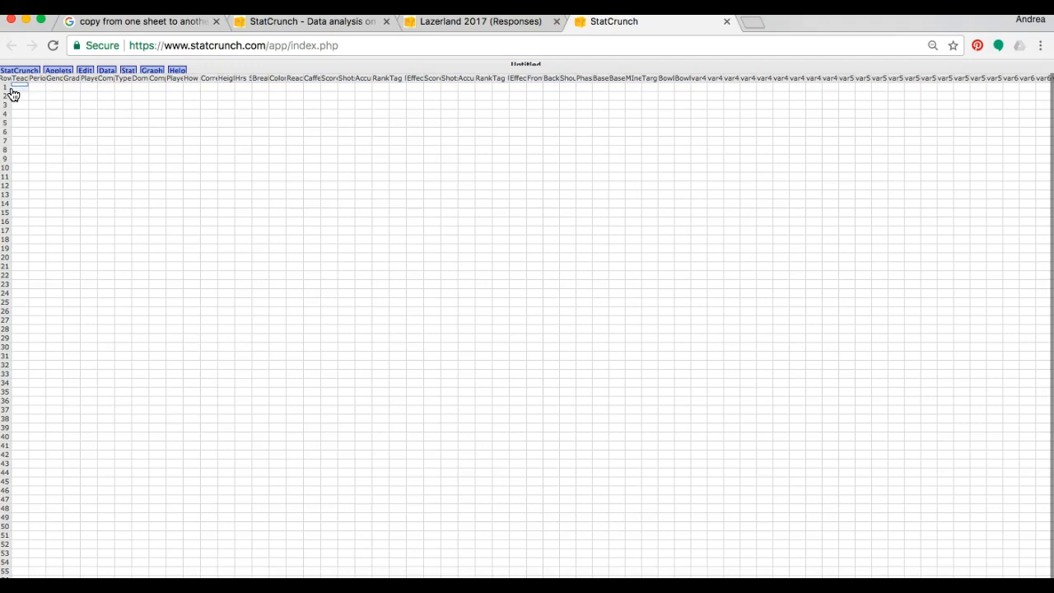
{"action": "key", "text": "super+v"}
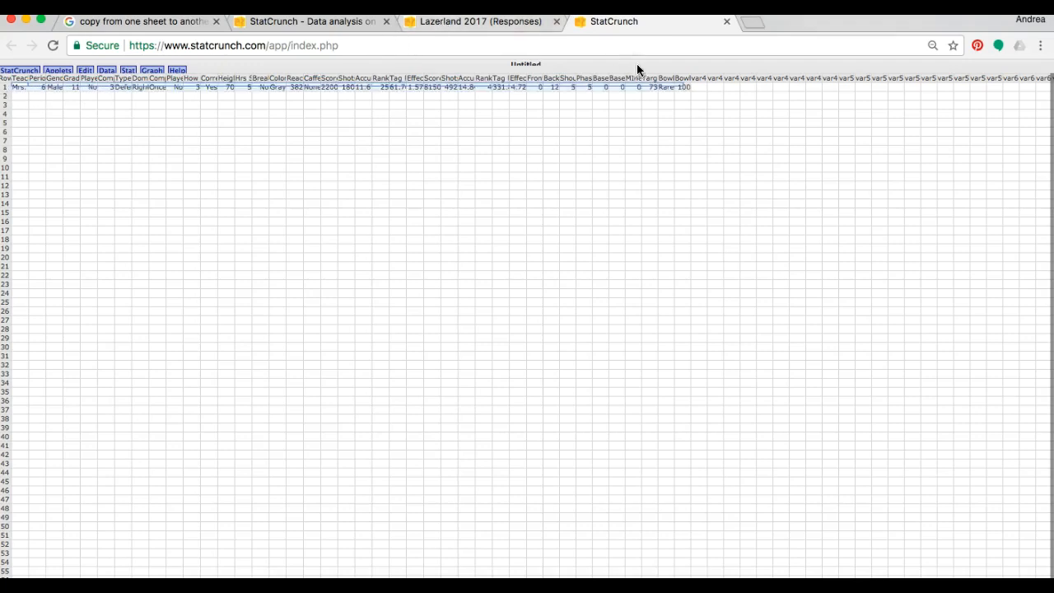
Enlarge the view of the new table to inspect the copied headings and first data row.
{"action": "left_click", "coordinate": [1040, 47]}
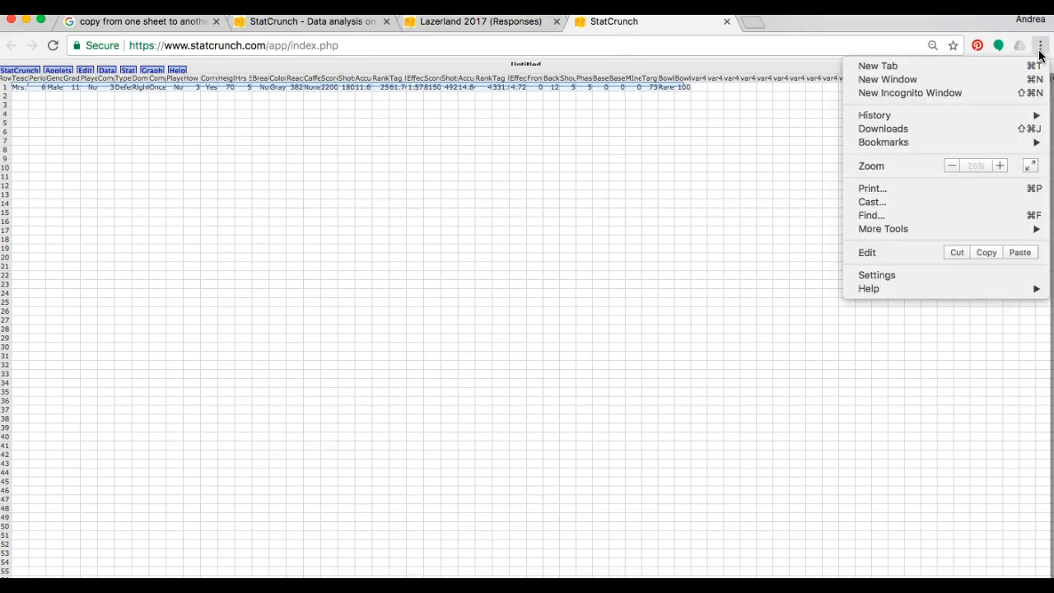
{"action": "left_click", "coordinate": [1000, 167]}
{"action": "left_click", "coordinate": [1001, 166]}
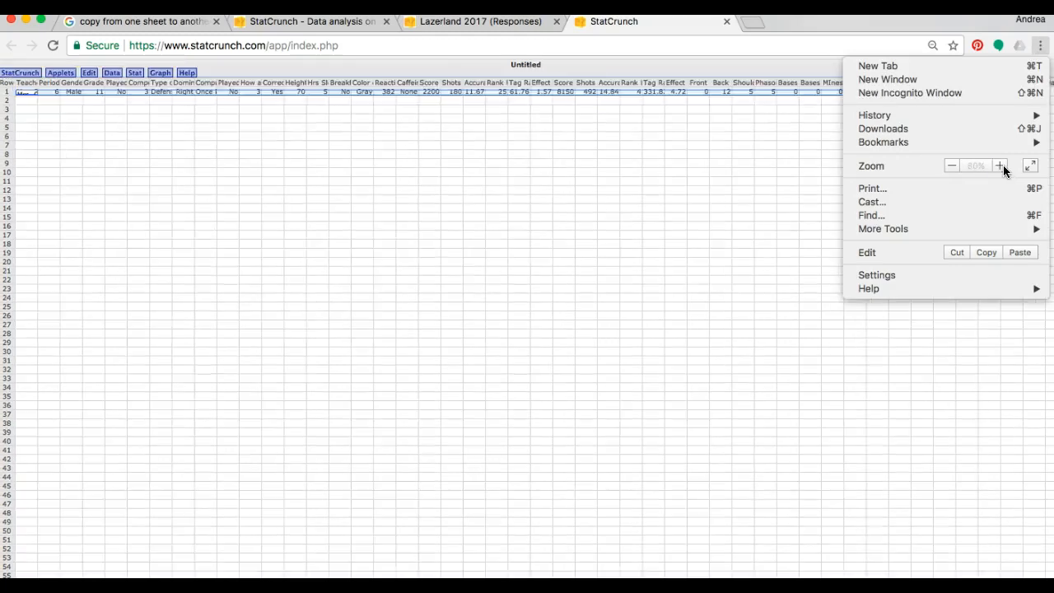
{"action": "left_click", "coordinate": [1001, 166]}
{"action": "left_click", "coordinate": [656, 217]}
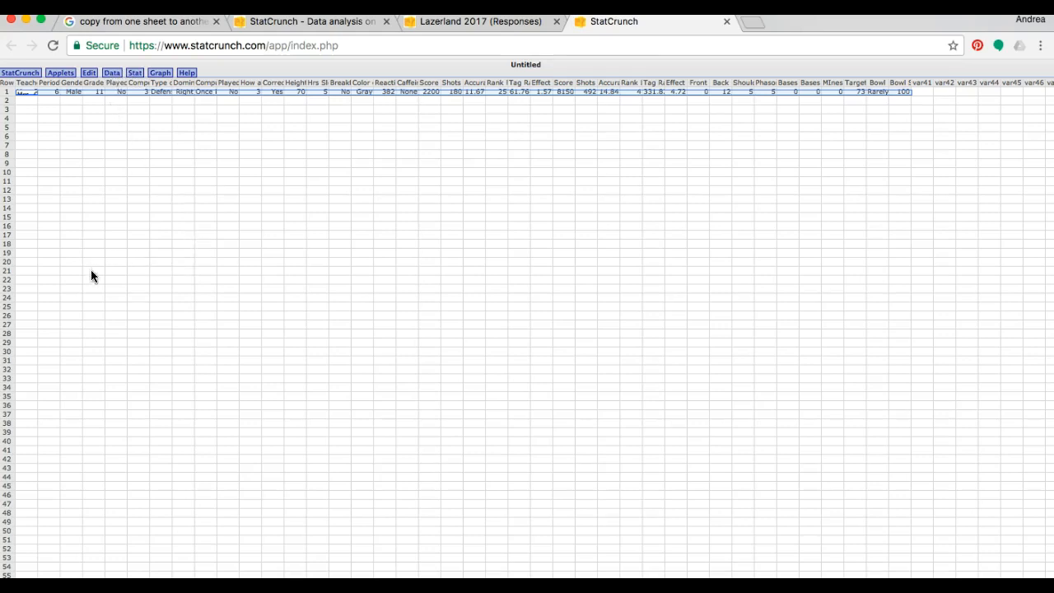
{"action": "key", "text": "super+0"}
{"action": "key", "text": "super+plus"}
{"action": "left_click", "coordinate": [159, 91]}
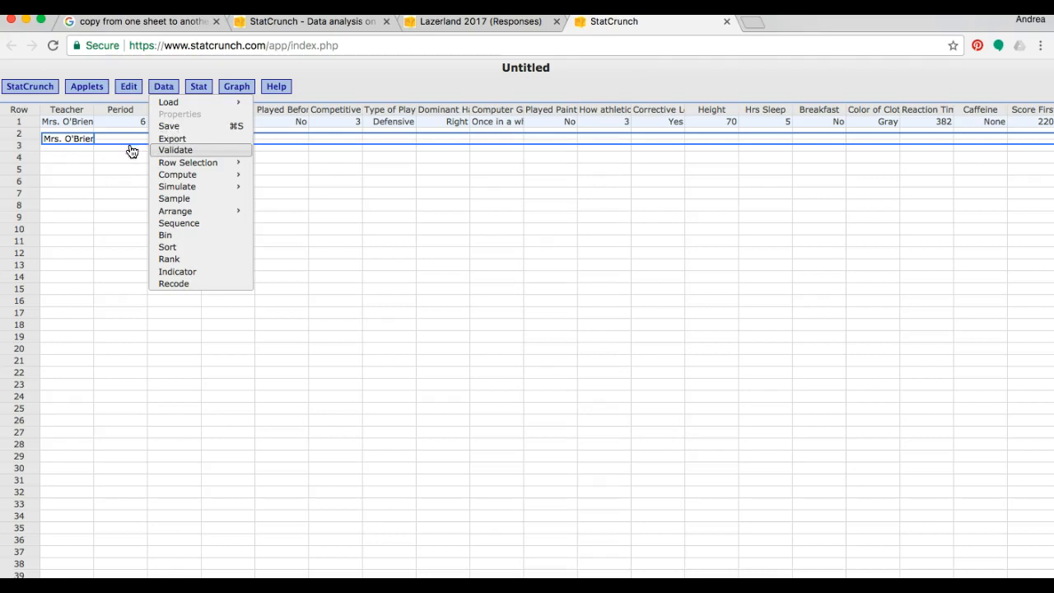
{"action": "left_click", "coordinate": [179, 133]}
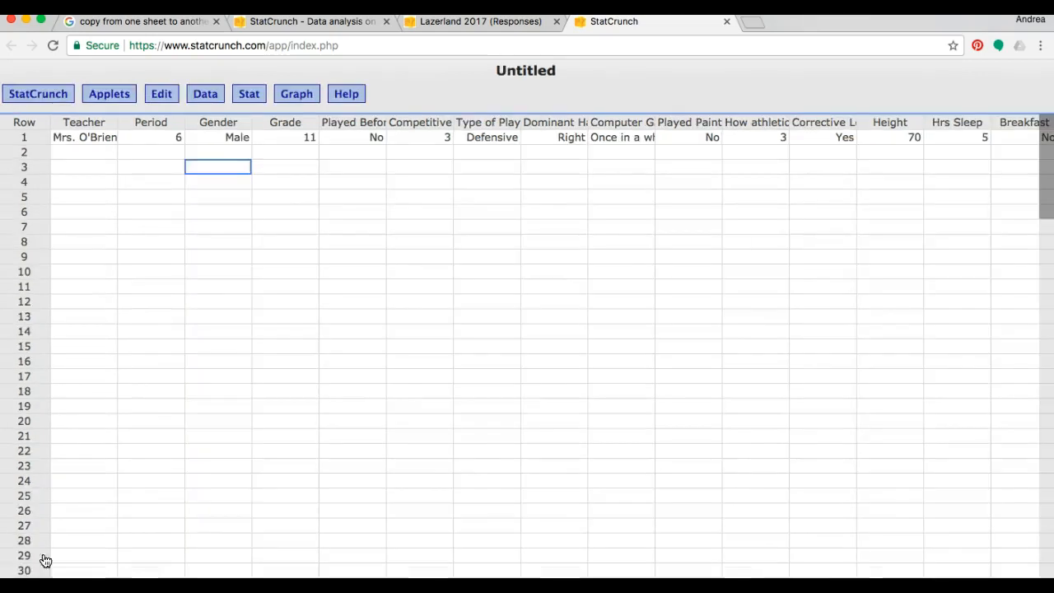
Save the new data set to the My Data folder, naming it "Sample_" followed by the teacher's name, and dismiss the confirmation.
{"action": "left_click", "coordinate": [202, 96]}
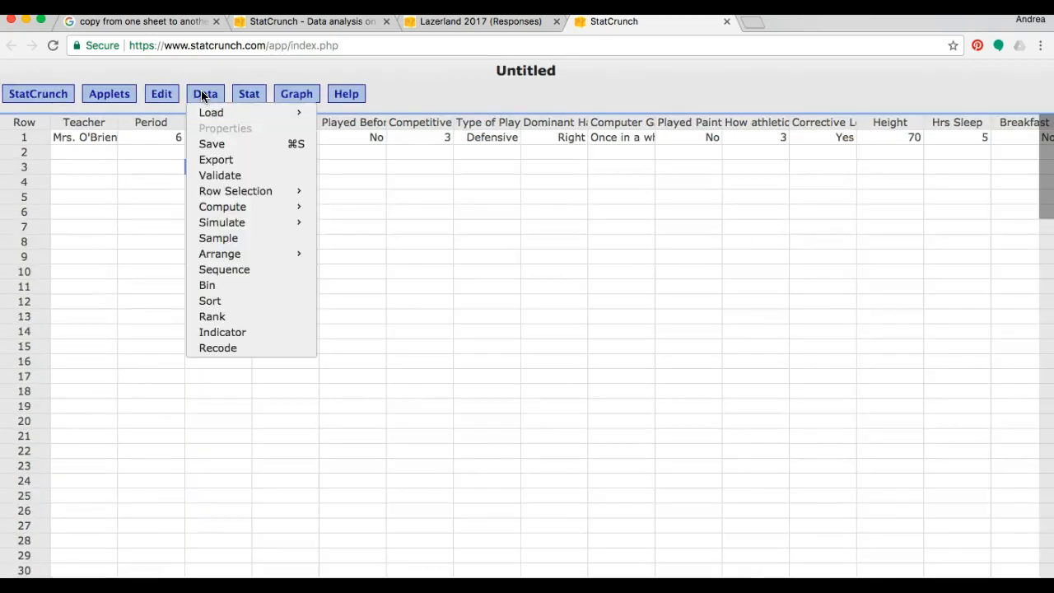
{"action": "left_click", "coordinate": [211, 144]}
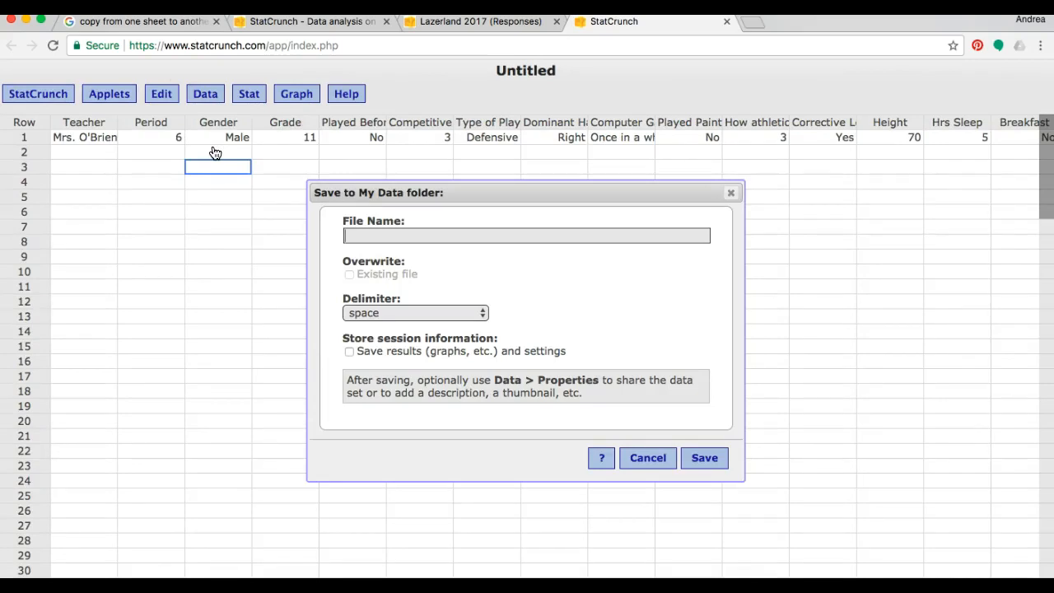
{"action": "type", "text": "SA"}
{"action": "key", "text": "BackSpace"}
{"action": "type", "text": "ap"}
{"action": "key", "text": "BackSpace"}
{"action": "type", "text": "mple_Mrs Re"}
{"action": "left_click", "coordinate": [705, 459]}
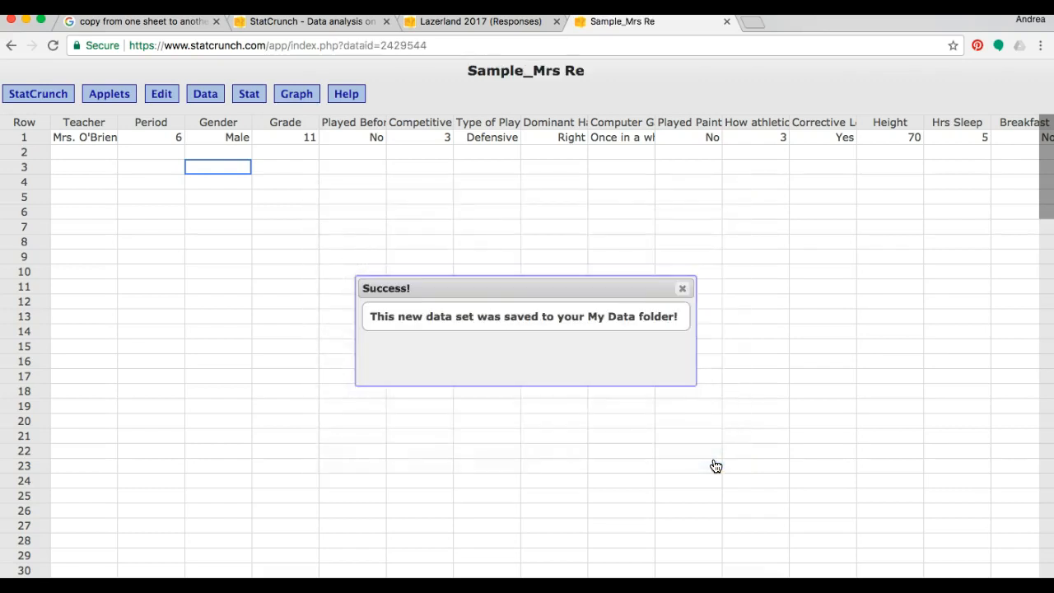
{"action": "left_click", "coordinate": [683, 288]}
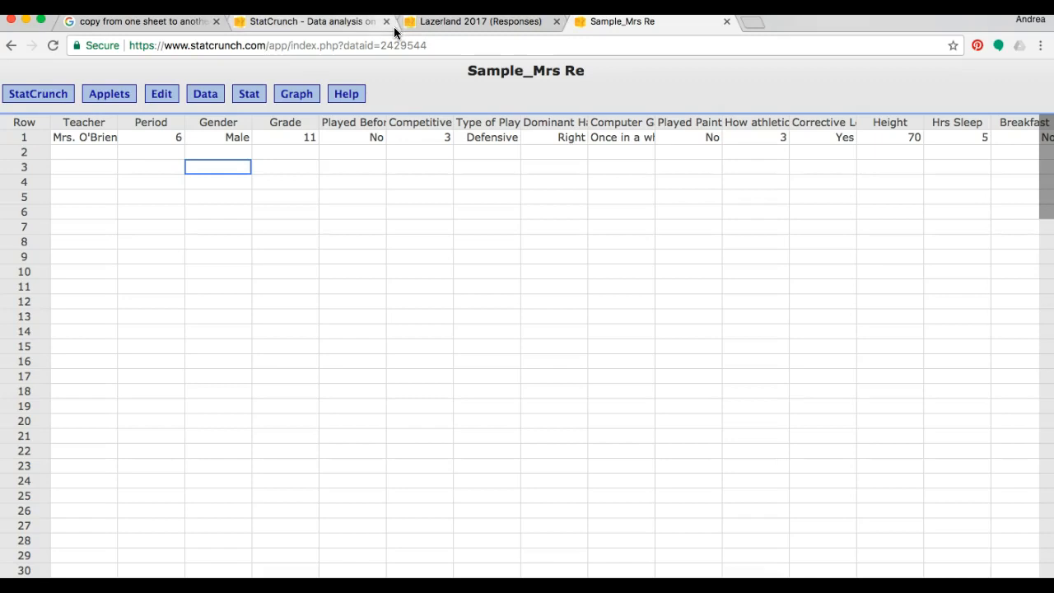
Go to the My Data list on the StatCrunch website through MyStatCrunch and open the newly saved sample data set.
{"action": "left_click", "coordinate": [344, 26]}
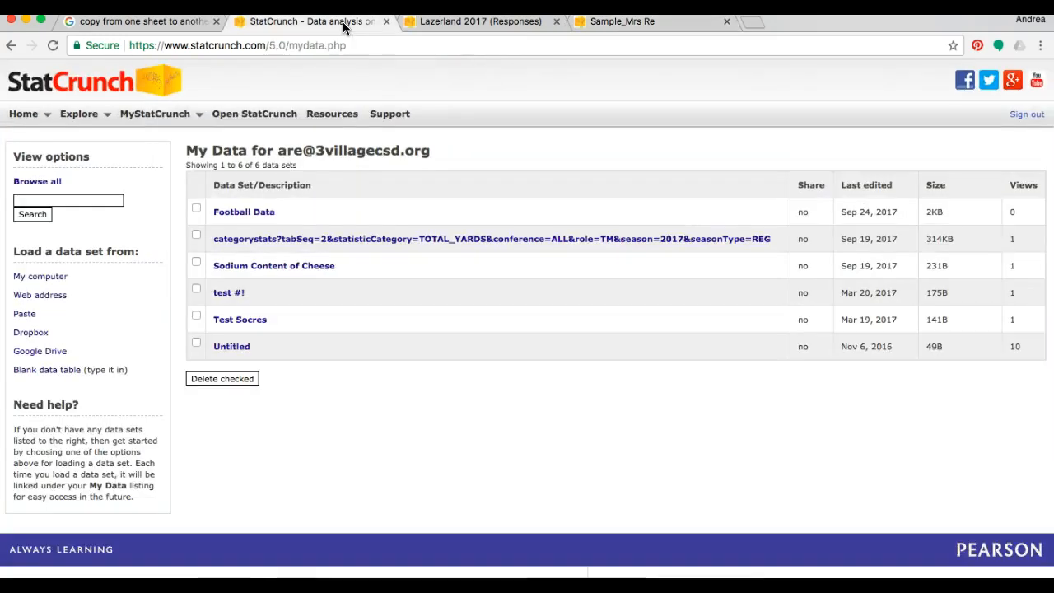
{"action": "left_click", "coordinate": [24, 113]}
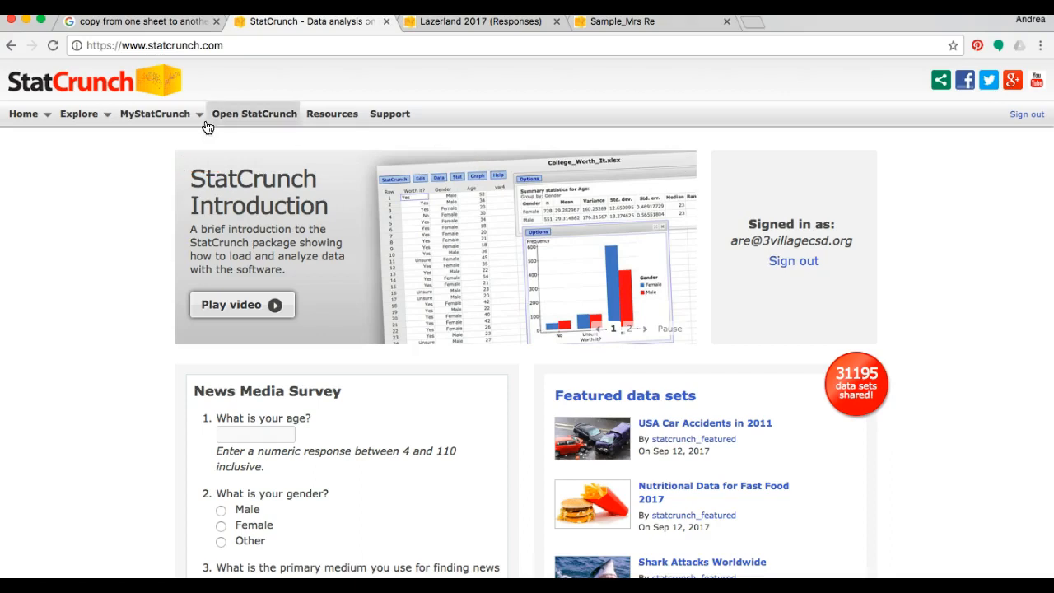
{"action": "left_click", "coordinate": [152, 122]}
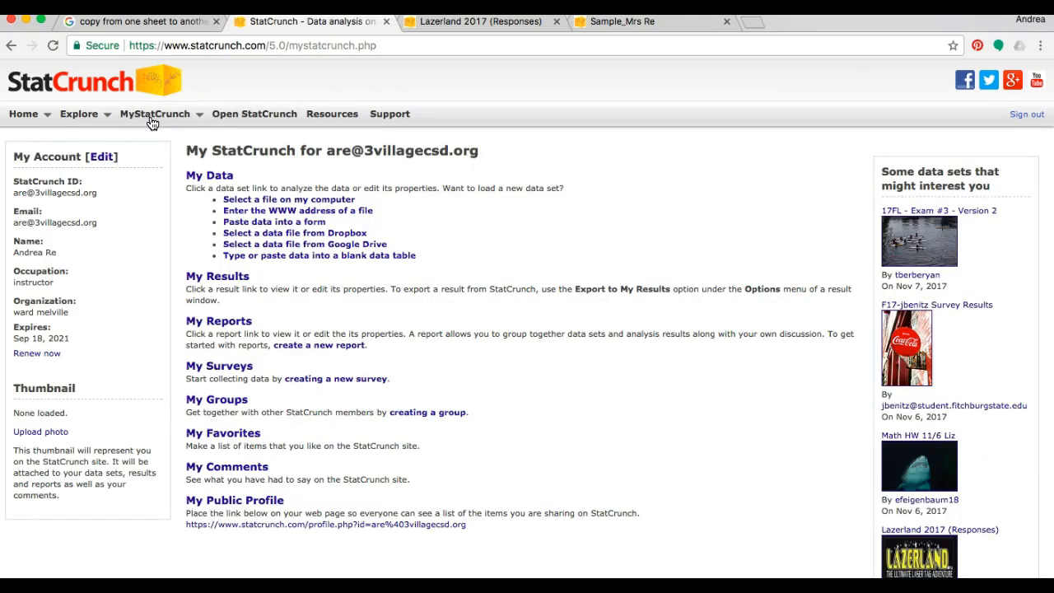
{"action": "left_click", "coordinate": [228, 181]}
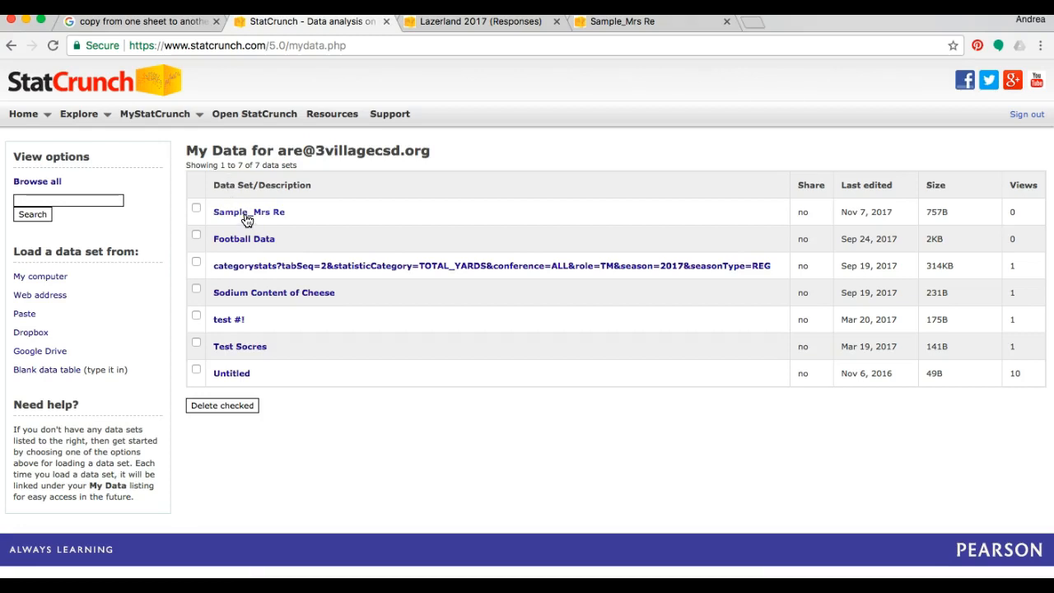
{"action": "left_click", "coordinate": [247, 213]}
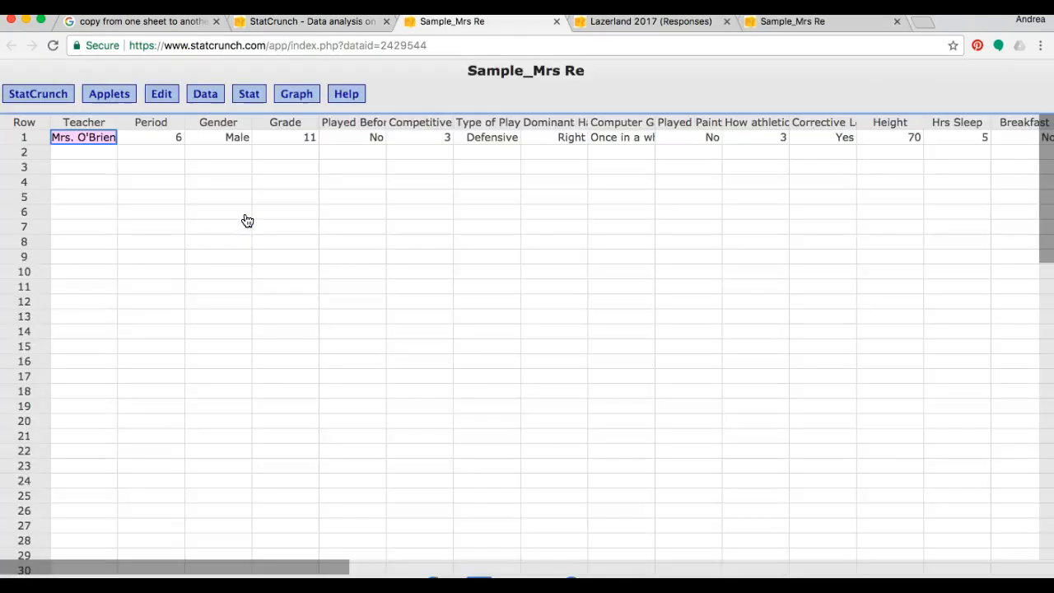